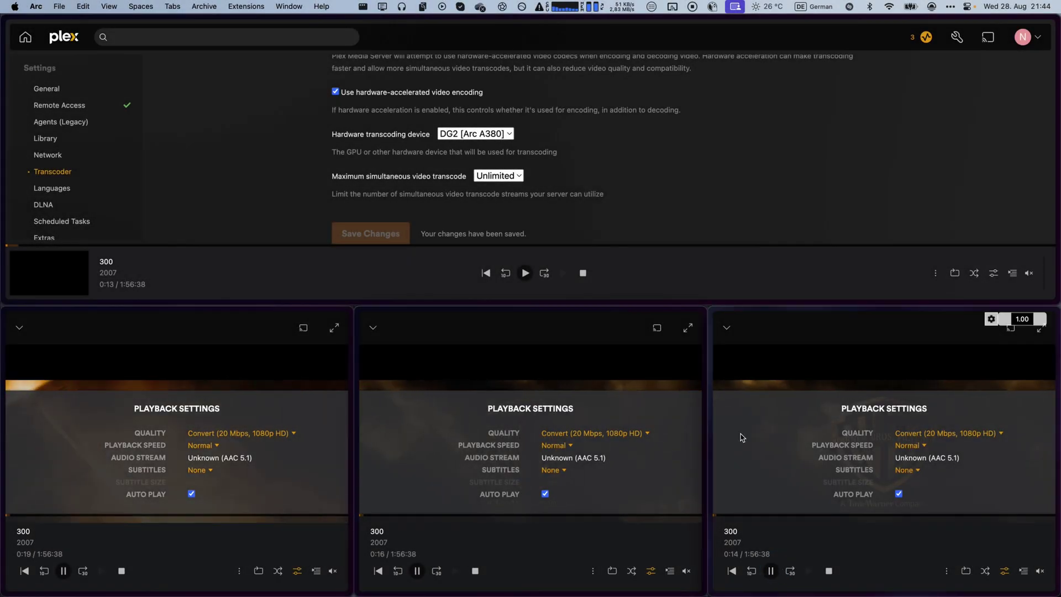
# - Open the dashboard of the Plex server that has three active streams
pyautogui.scroll(8, 55, 138)
pyautogui.scroll(-5, 60, 144)
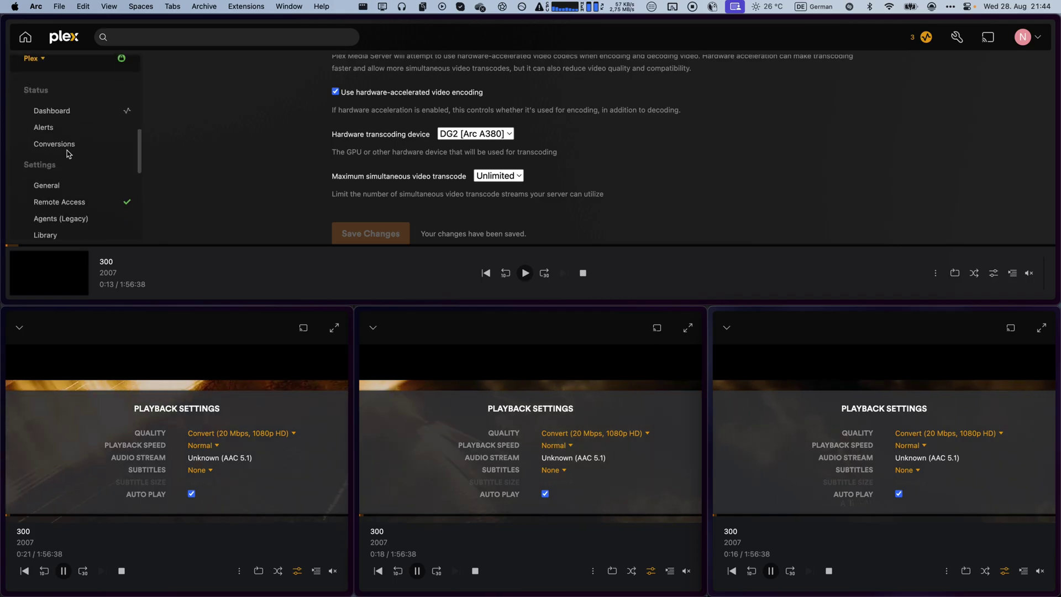
pyautogui.scroll(10, 69, 157)
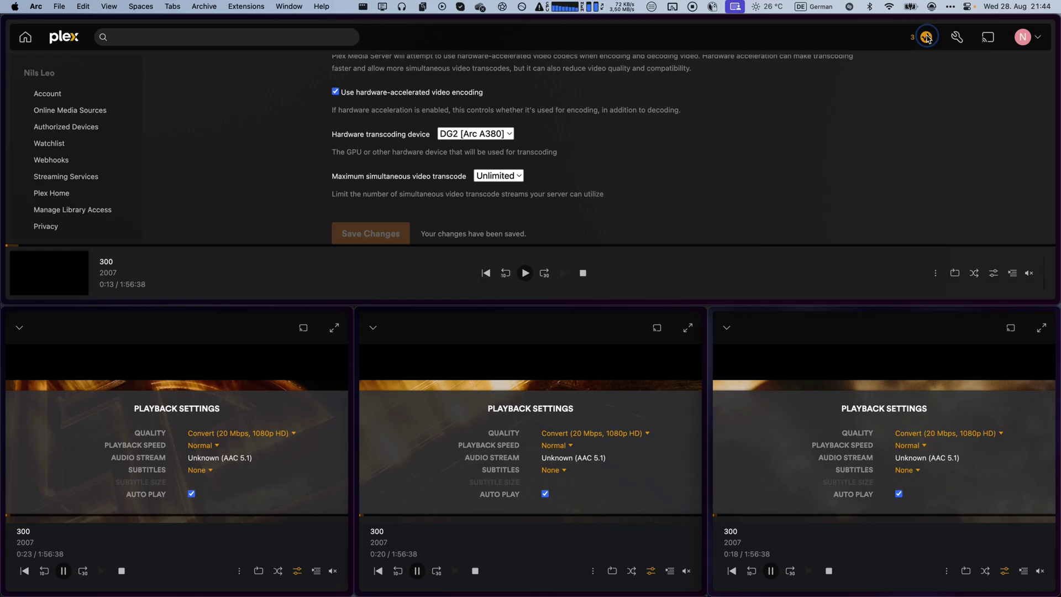
pyautogui.click(926, 37)
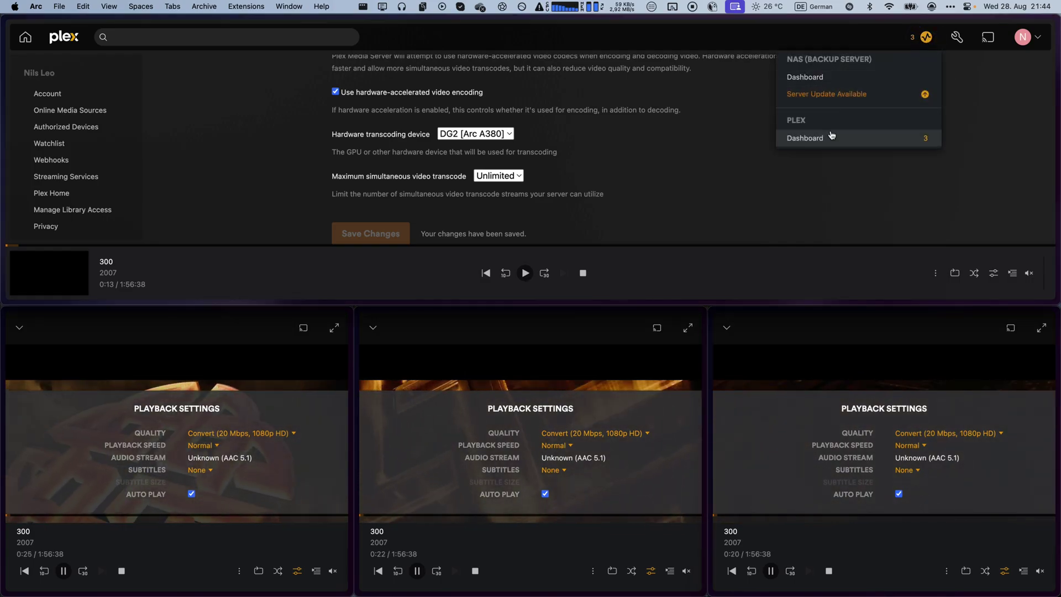
pyautogui.click(906, 138)
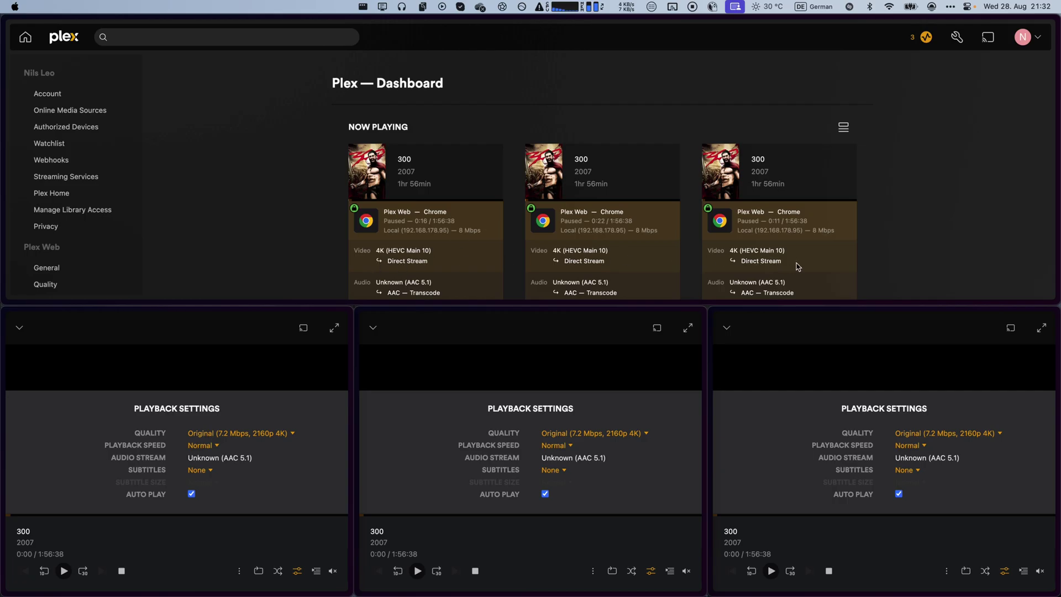
# - Start playback of 300 in all three players at Original (7.2 Mbps, 2160p 4K) quality
pyautogui.click(63, 572)
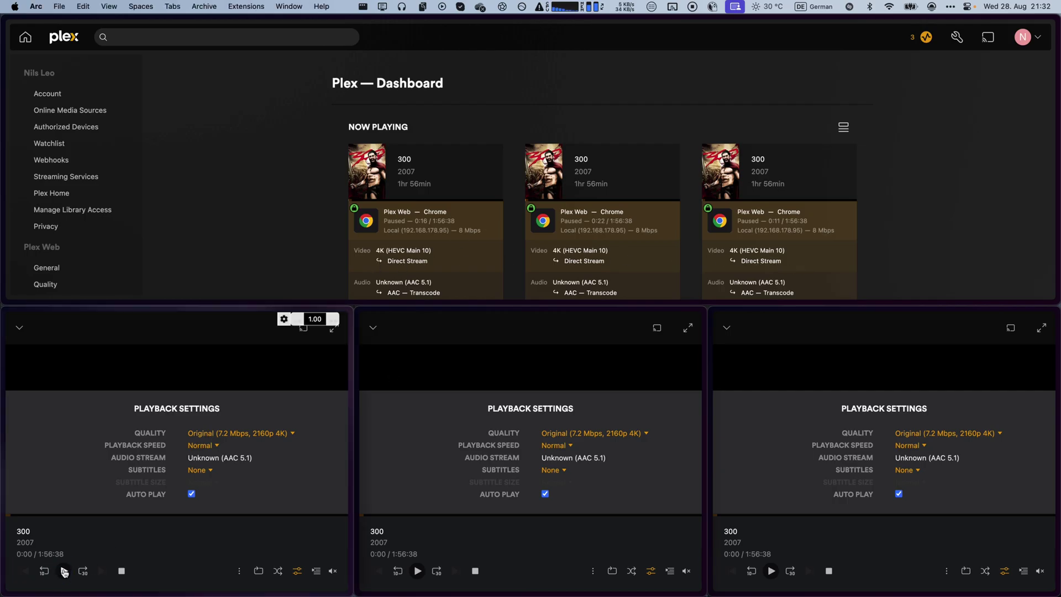
pyautogui.click(417, 570)
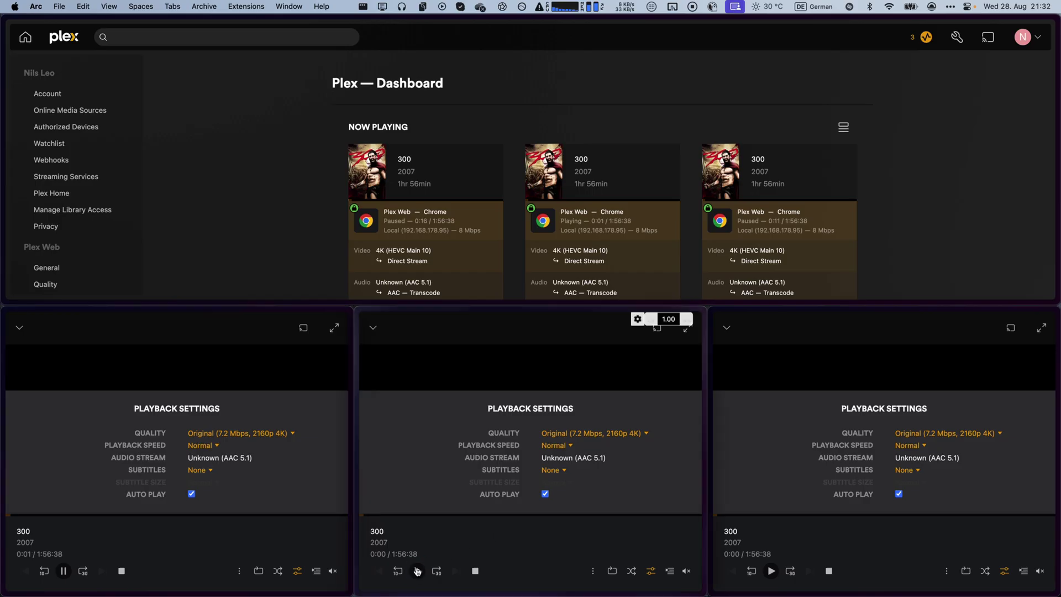
pyautogui.click(772, 571)
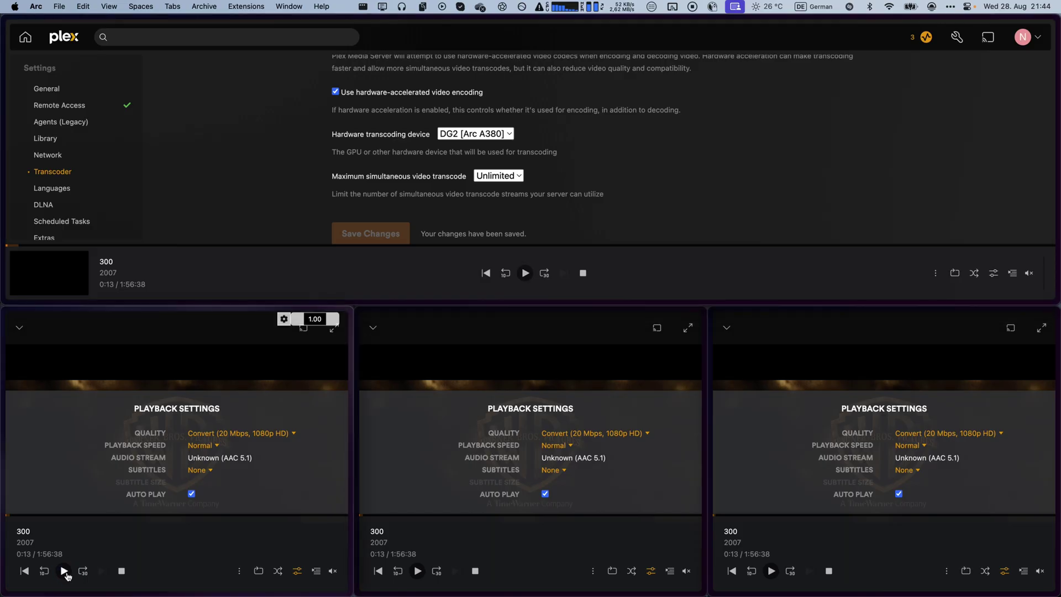
# - Resume the two paused players converting 300 to 20 Mbps 1080p HD and open the Plex server's dashboard
pyautogui.click(417, 573)
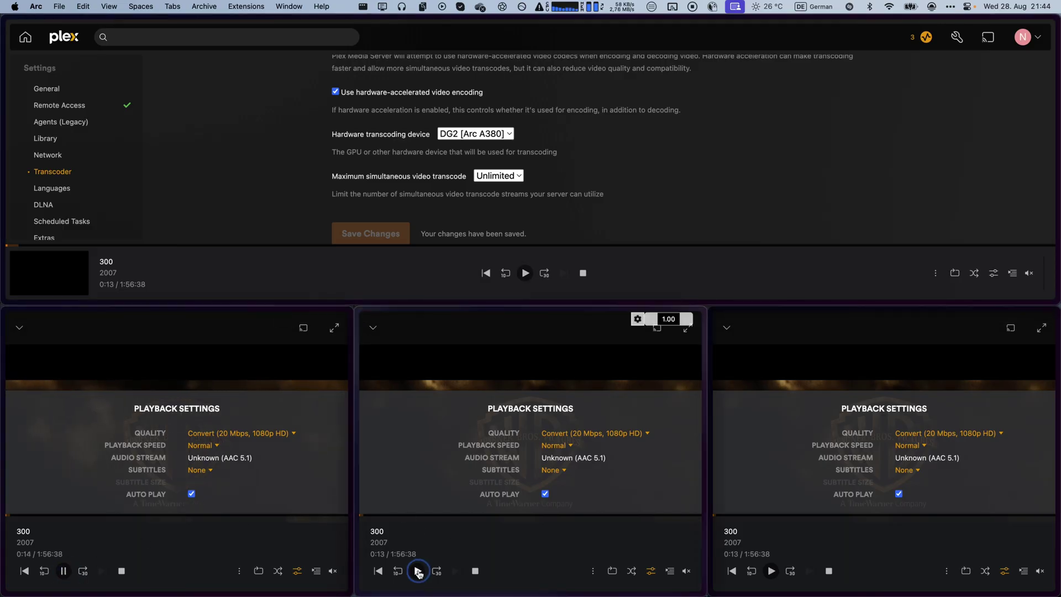
pyautogui.click(772, 571)
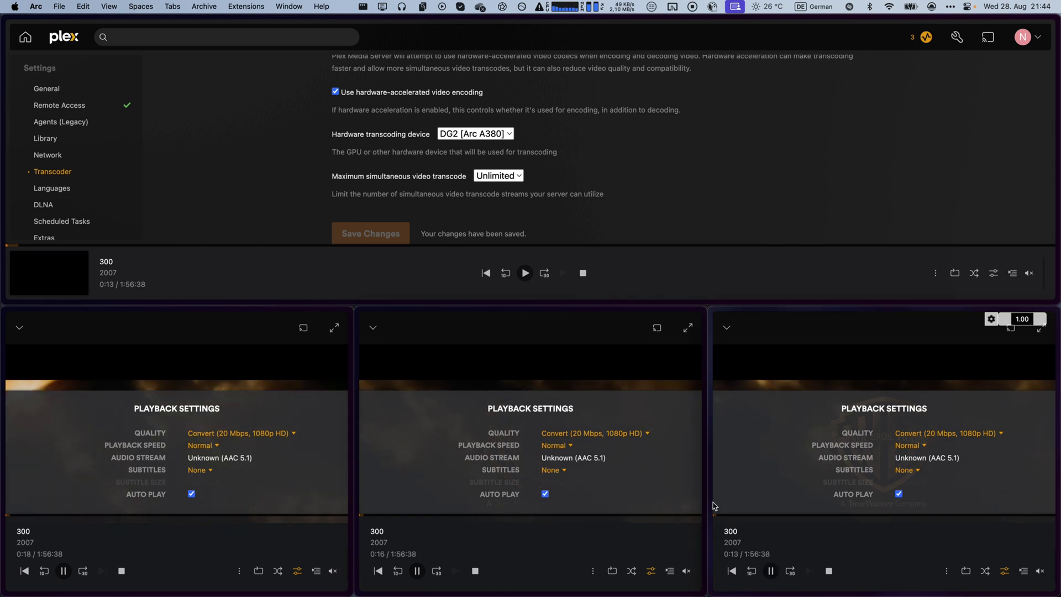
pyautogui.scroll(3, 52, 134)
pyautogui.scroll(-10, 58, 136)
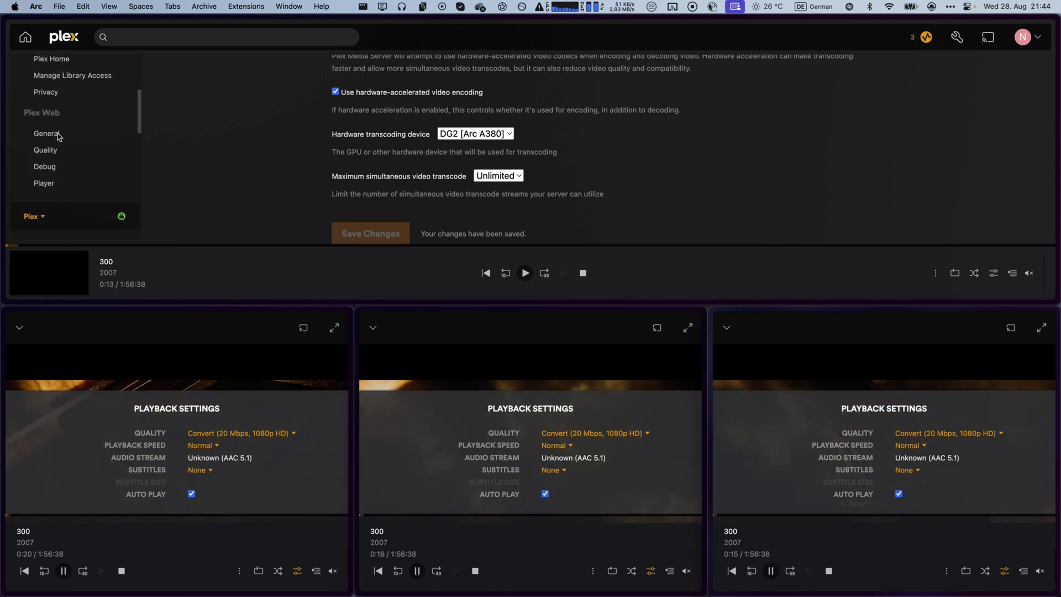
pyautogui.scroll(-5, 61, 144)
pyautogui.scroll(10, 70, 159)
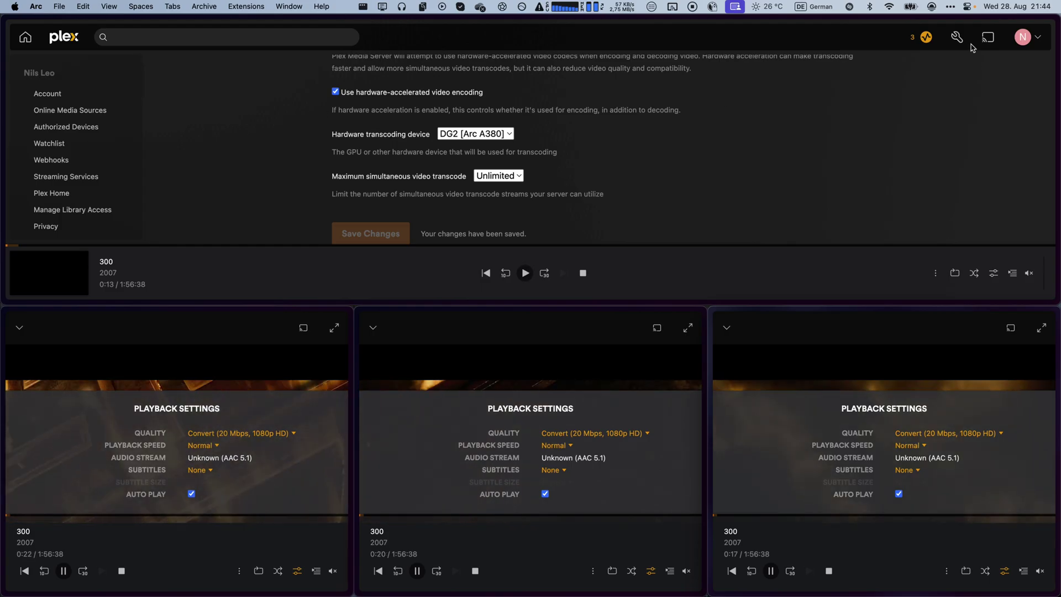
pyautogui.click(926, 38)
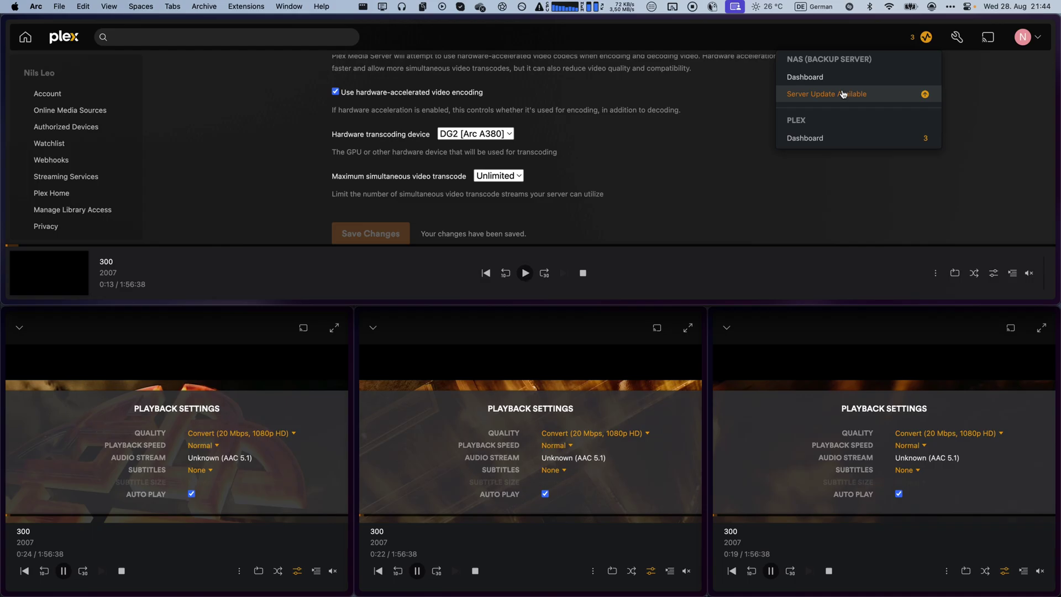
pyautogui.click(912, 139)
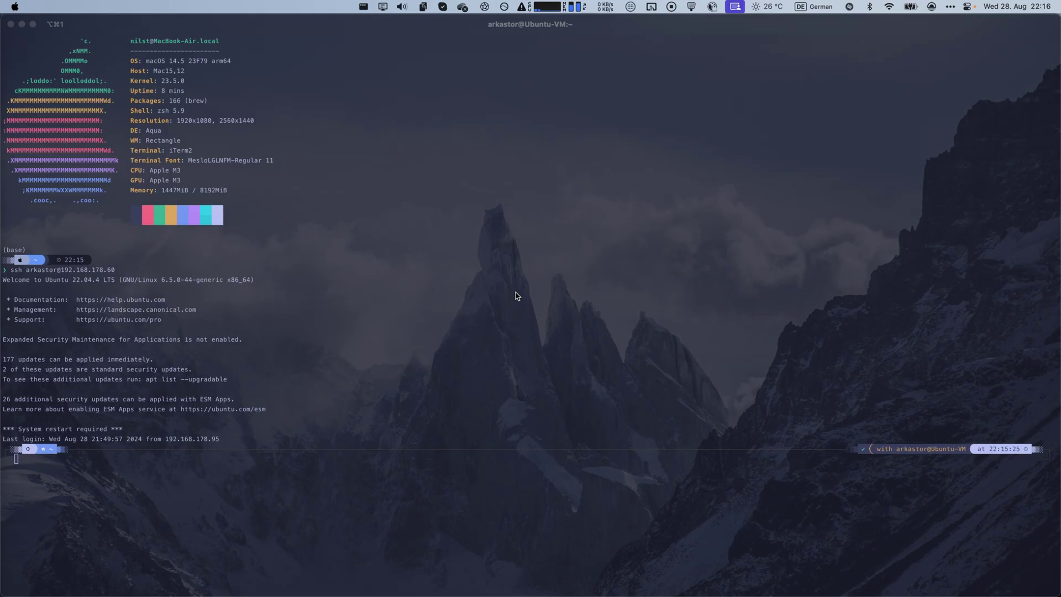
# - Switch to iTerm2, change to /dev/dri on the Ubuntu VM and list its contents
pyautogui.click(467, 321)
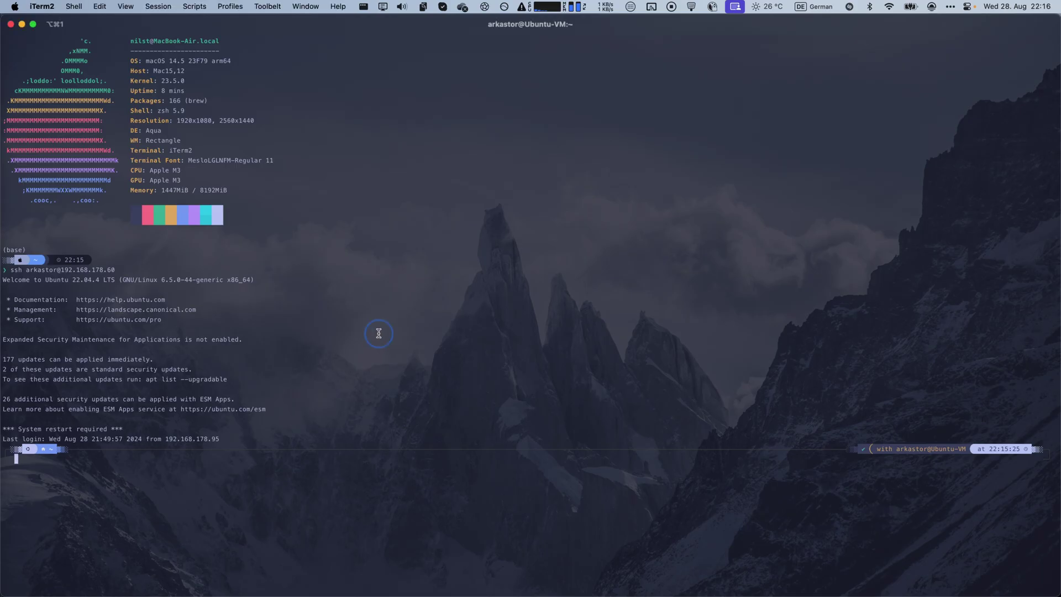
pyautogui.write('cd /dev/dri')
pyautogui.press('Return')
pyautogui.write('ls')
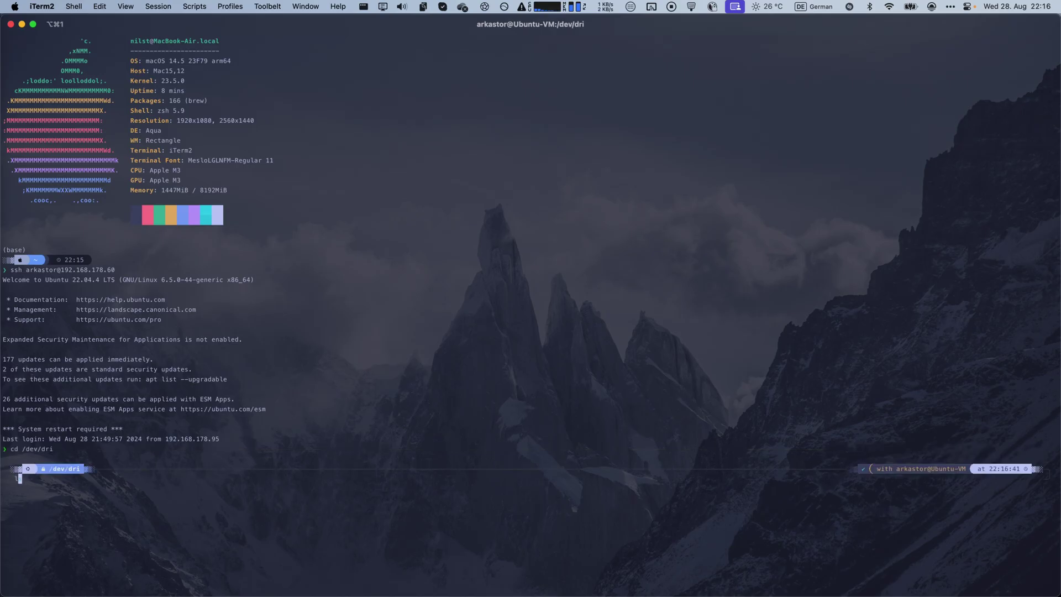
pyautogui.press('Return')
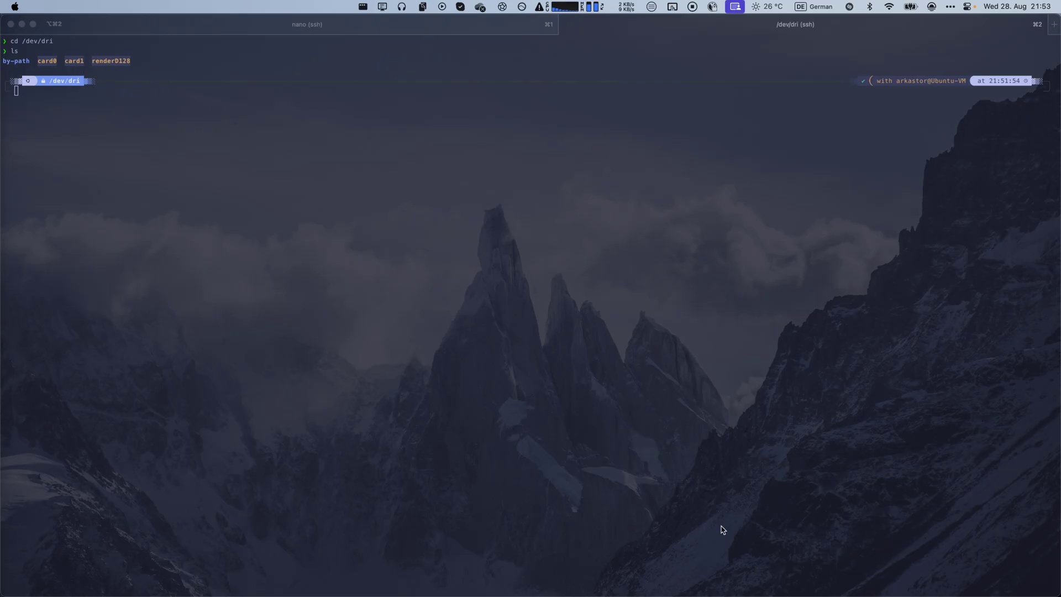
# - Switch to the ~/Homelab session and run the suggested docker compose command
pyautogui.press('super+1')
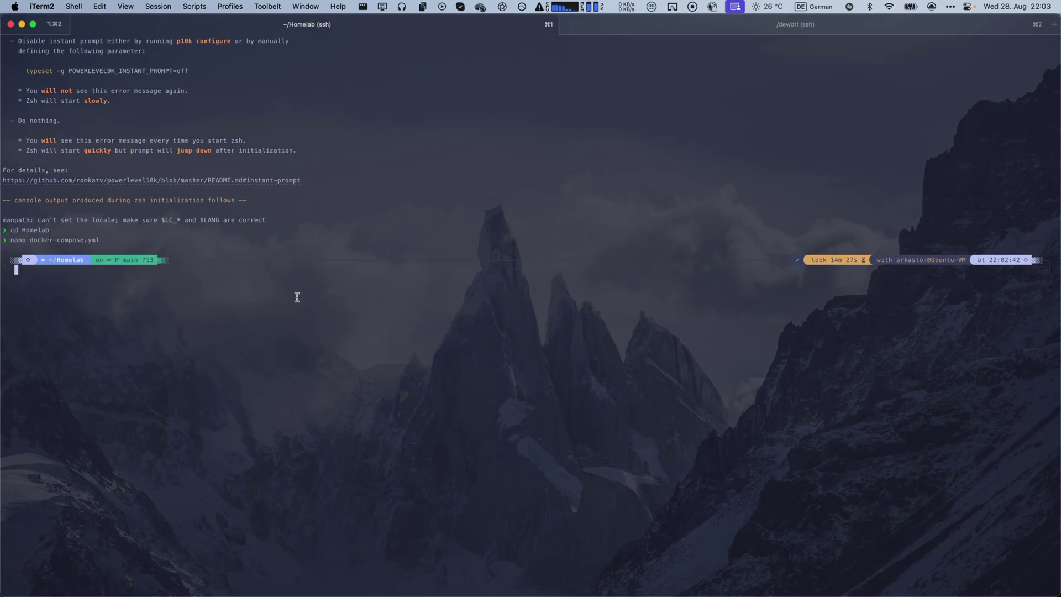
pyautogui.write('docker comp')
pyautogui.press('Right')
pyautogui.press('Return')
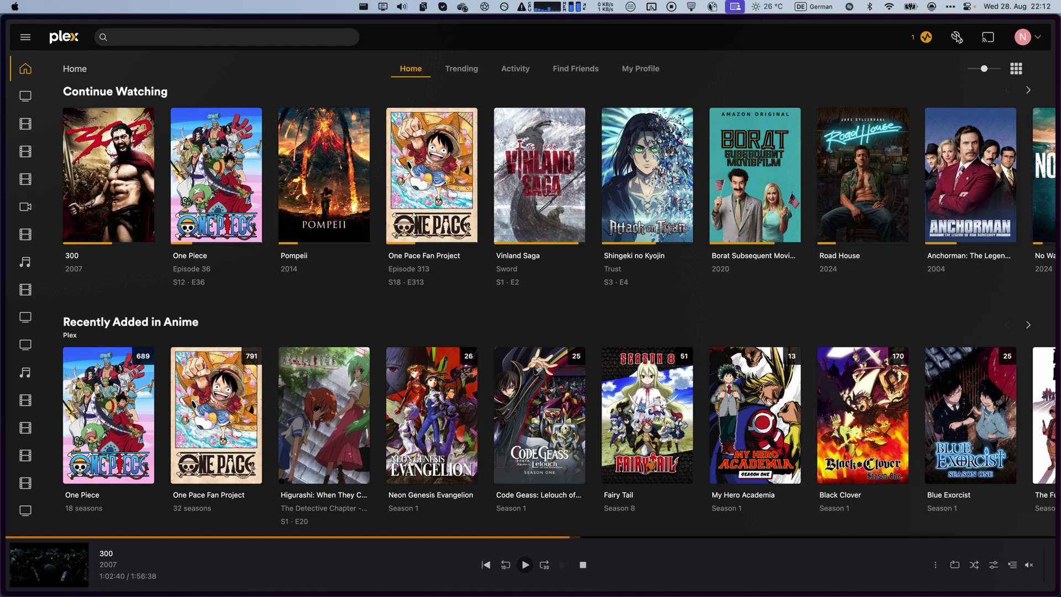
# - Switch to Plex, enable hardware-accelerated video encoding in the Transcoder settings with DG2 [Arc A380] as transcoding device, and save the changes
pyautogui.click(957, 39)
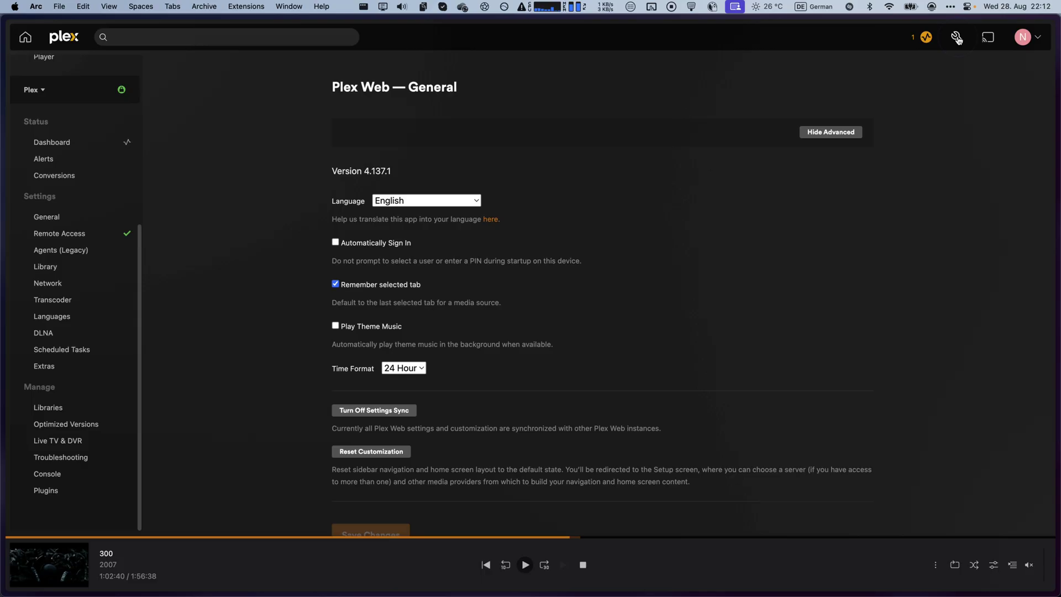
pyautogui.click(94, 296)
pyautogui.scroll(-5, 509, 303)
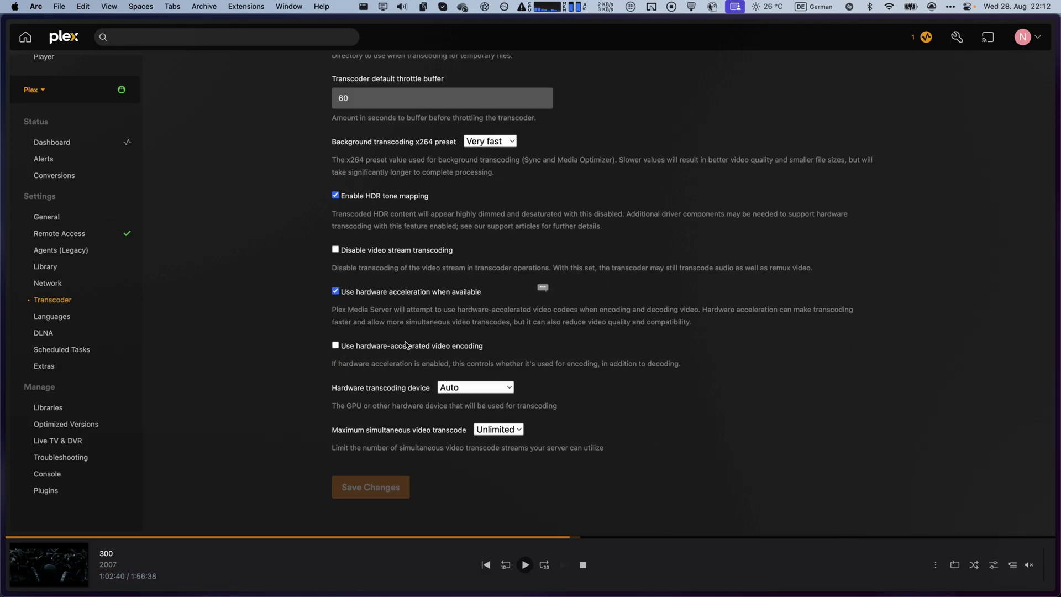
pyautogui.click(463, 348)
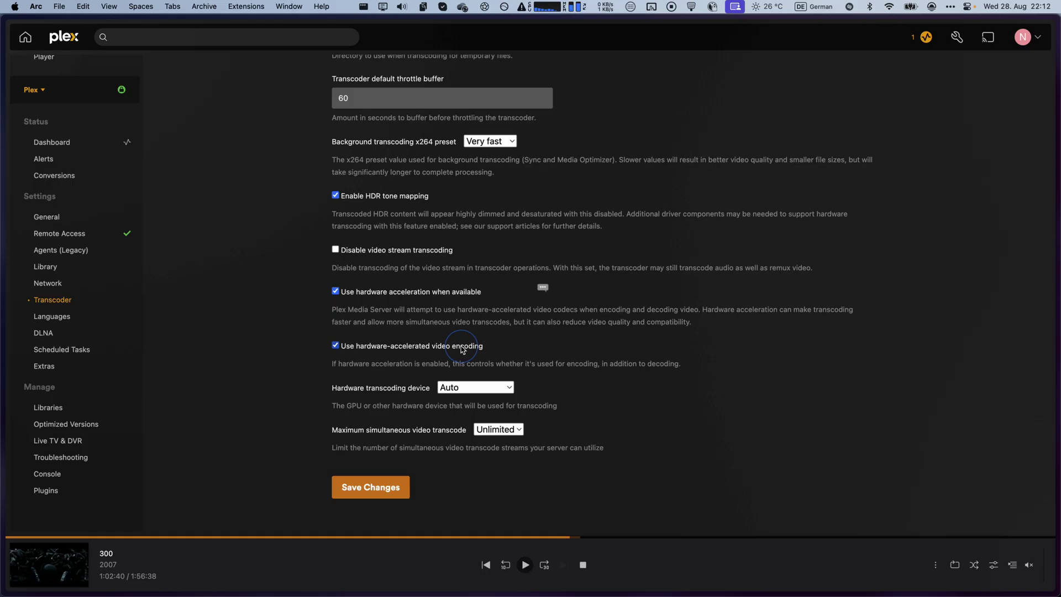
pyautogui.click(453, 389)
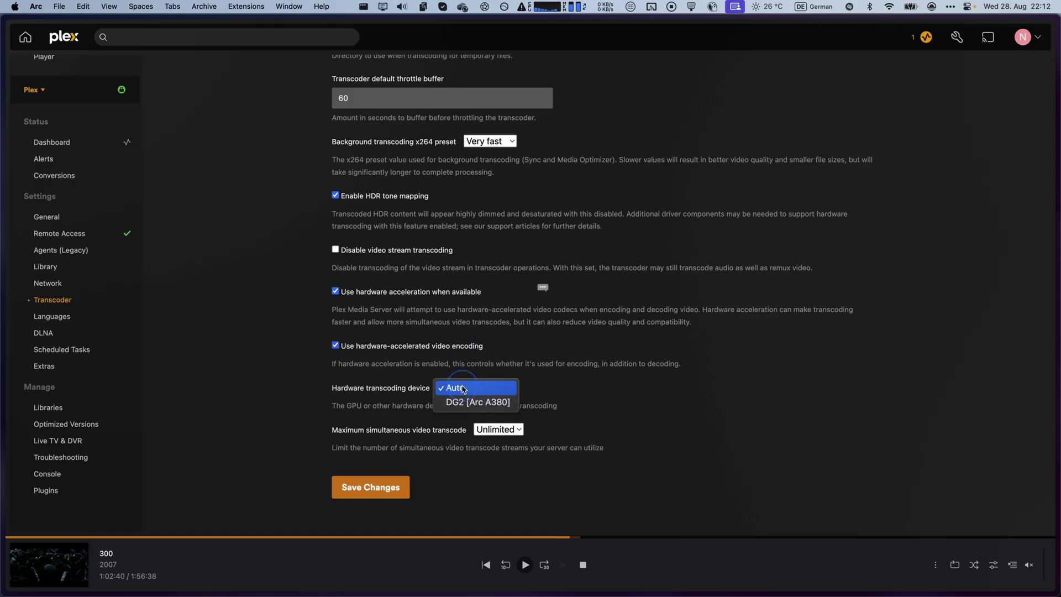
pyautogui.click(500, 406)
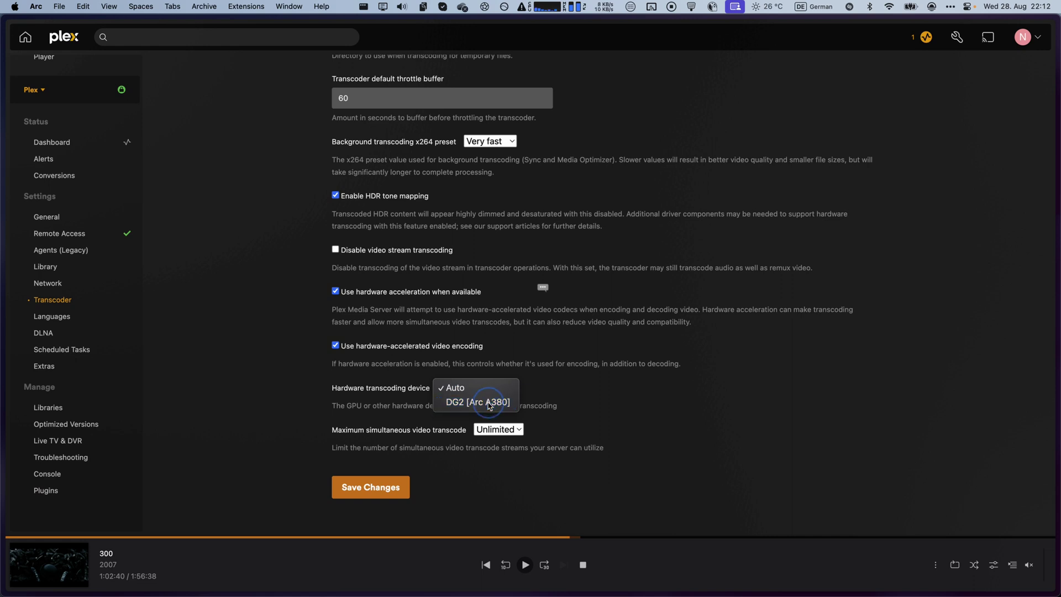
pyautogui.click(386, 486)
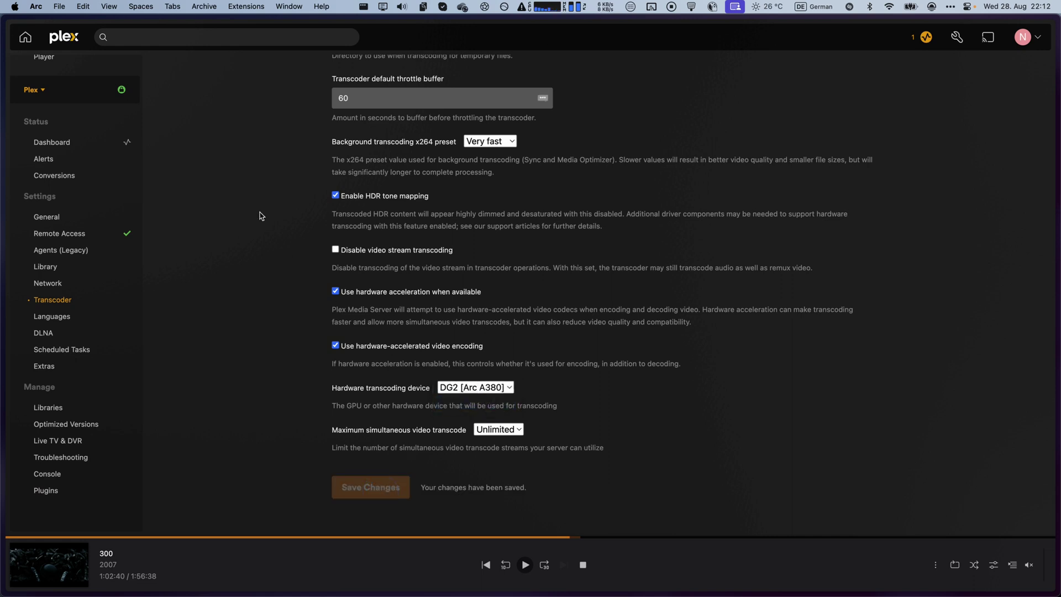